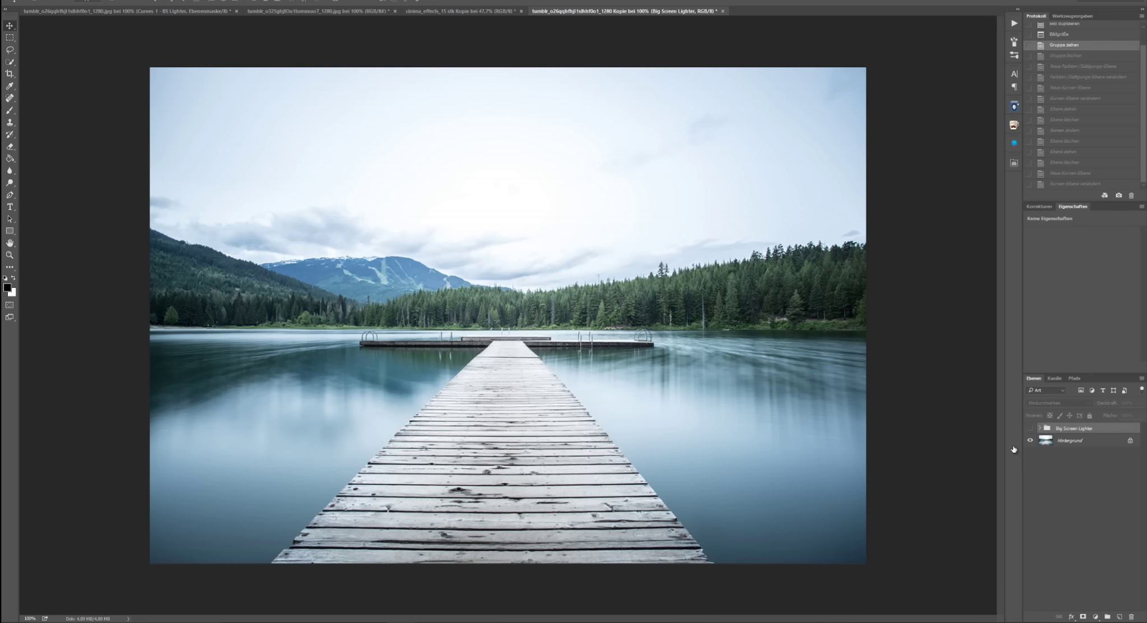
# Show and hide the Big Screen Lighter group for comparison, then delete the group.
pyautogui.click(1030, 428)
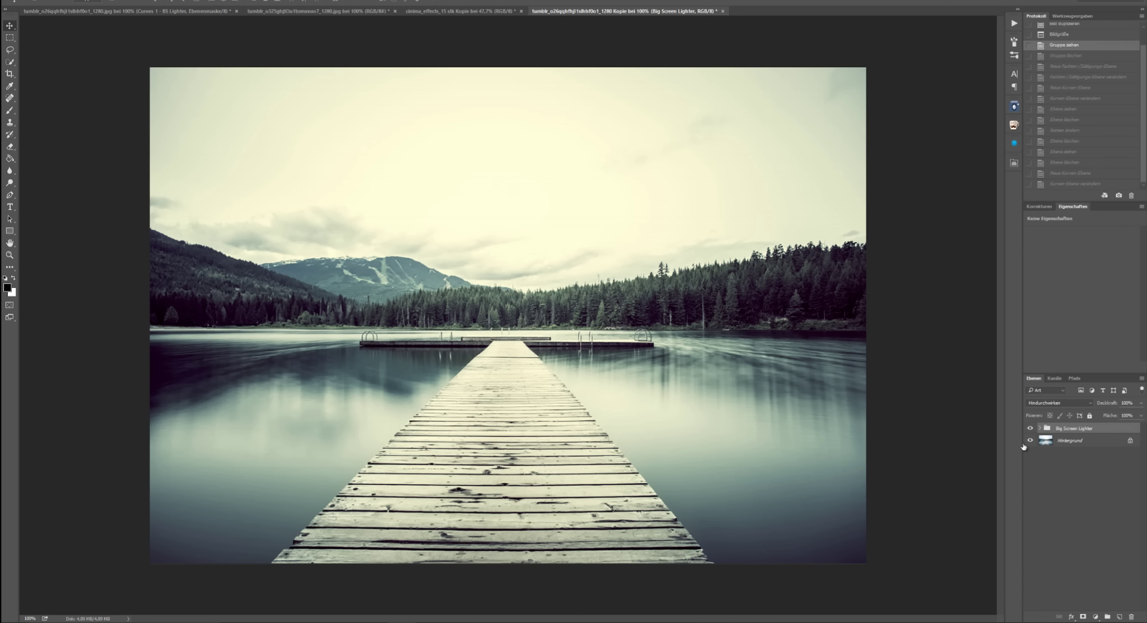
pyautogui.click(1030, 428)
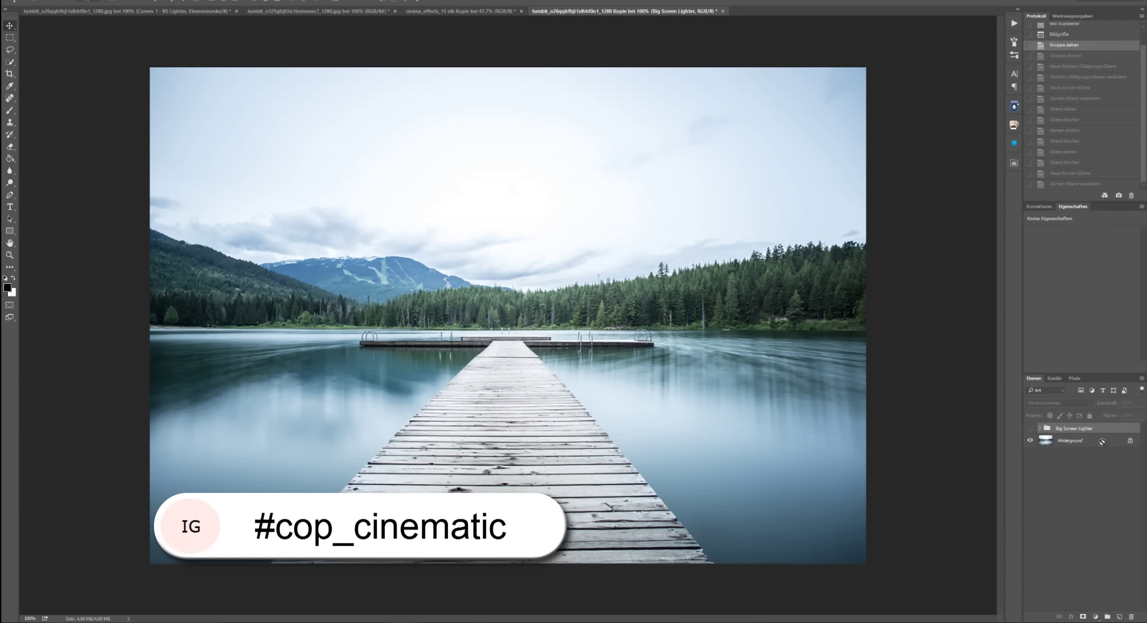
pyautogui.moveTo(1046, 425); pyautogui.dragTo(1131, 617)
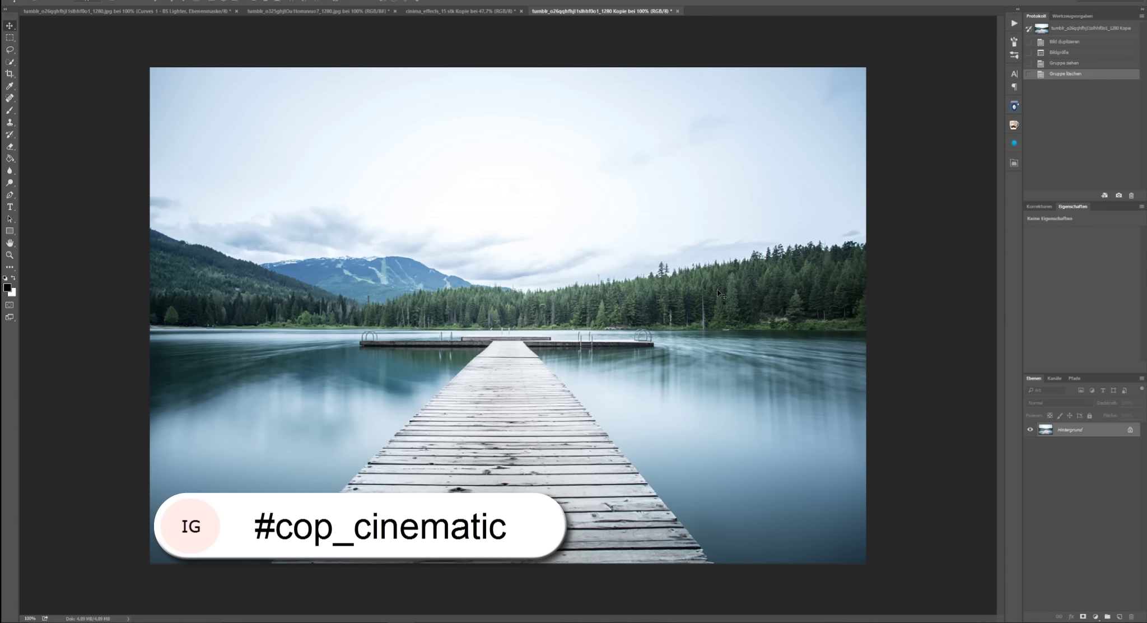
# Add a Hue/Saturation layer with saturation -41, followed by a new Curves adjustment layer.
pyautogui.click(1036, 206)
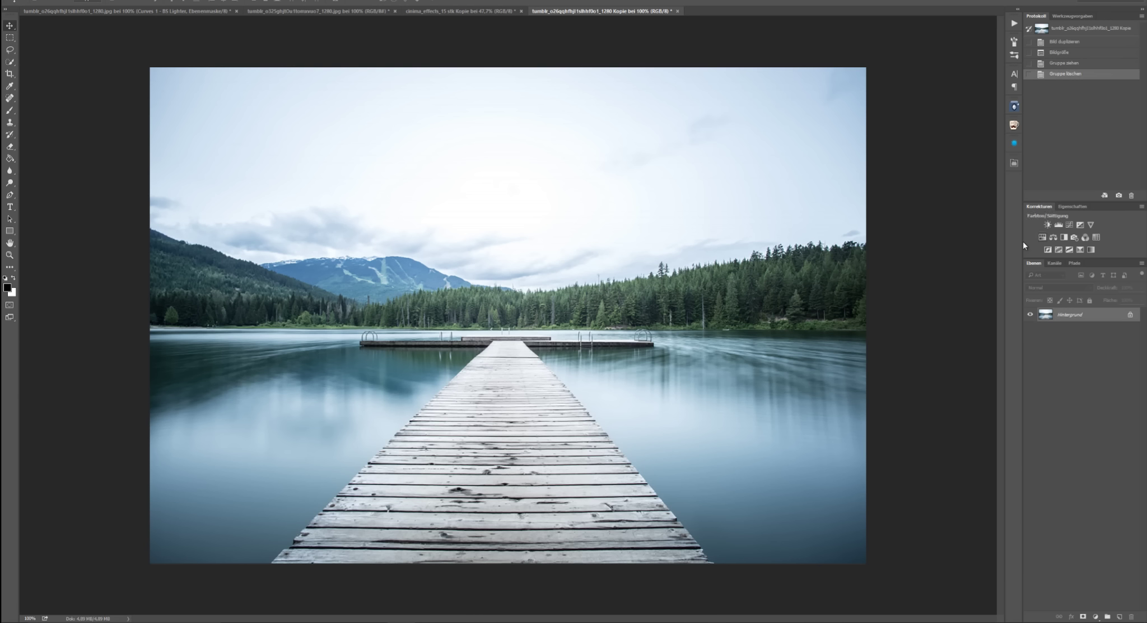
pyautogui.click(1053, 237)
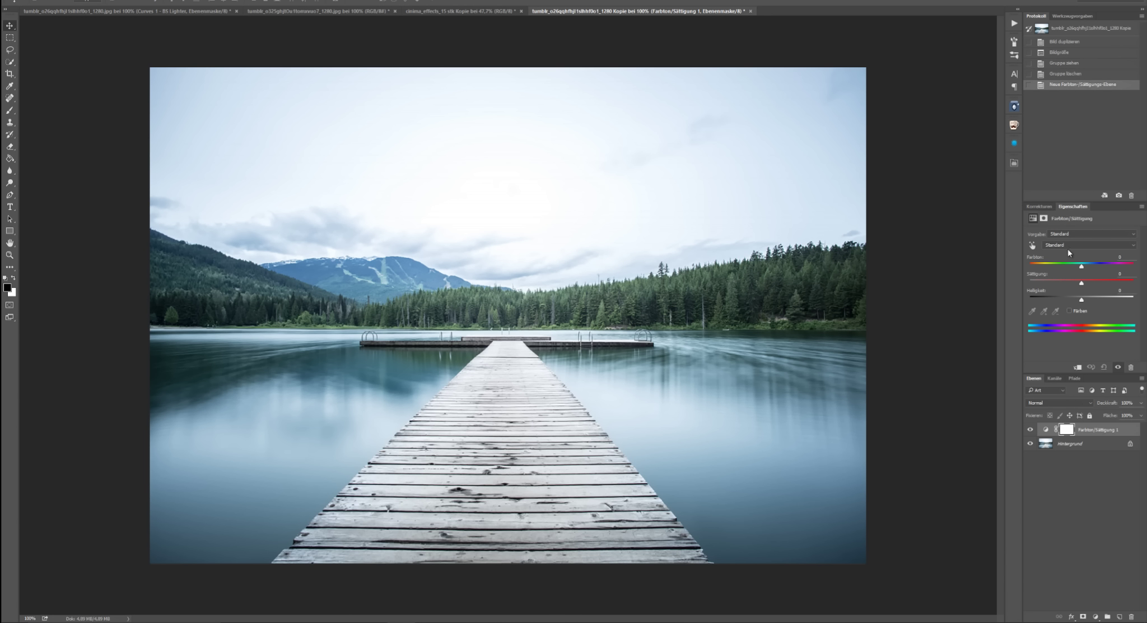
pyautogui.moveTo(1081, 283); pyautogui.dragTo(1059, 287)
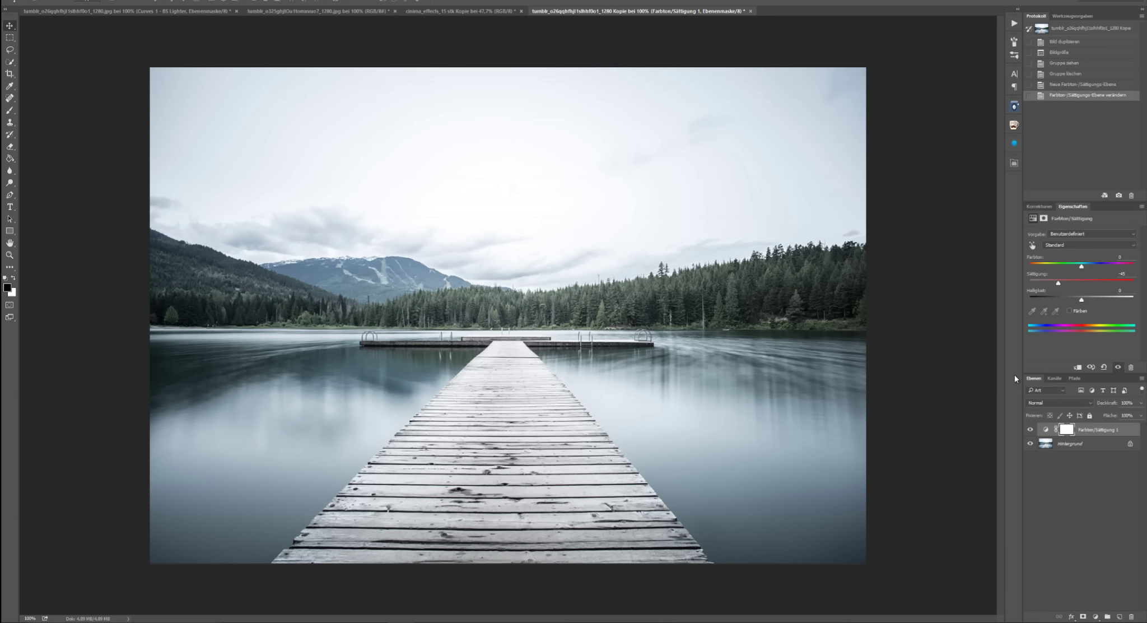
pyautogui.click(1040, 207)
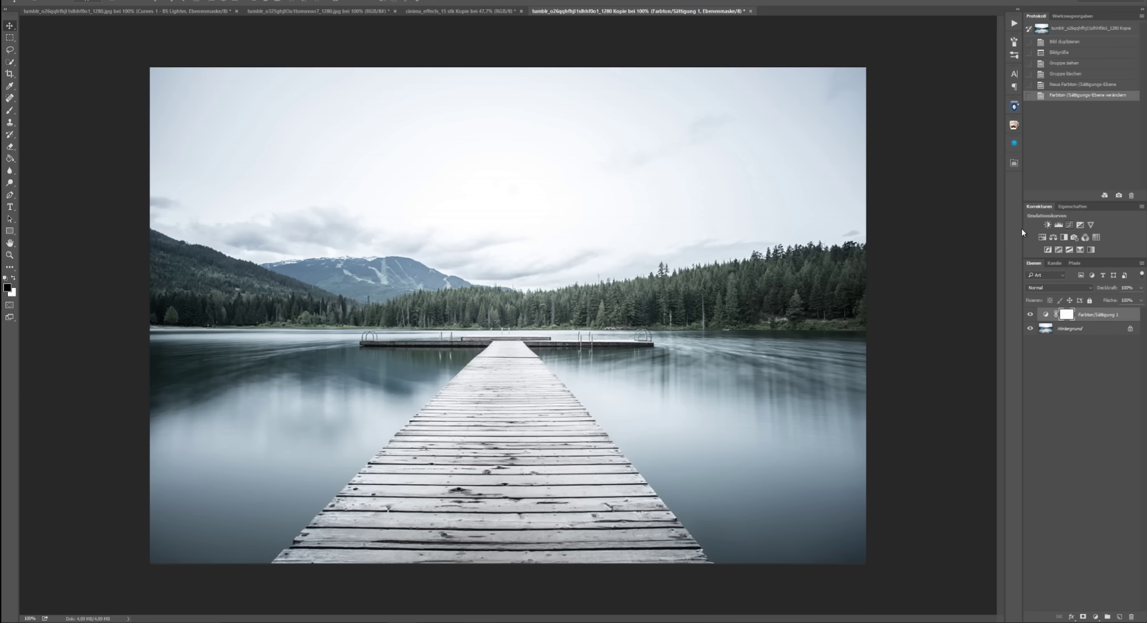
pyautogui.click(1069, 224)
# Set the Curves Blau channel's black point to 27 and white point to 246.
pyautogui.click(1075, 245)
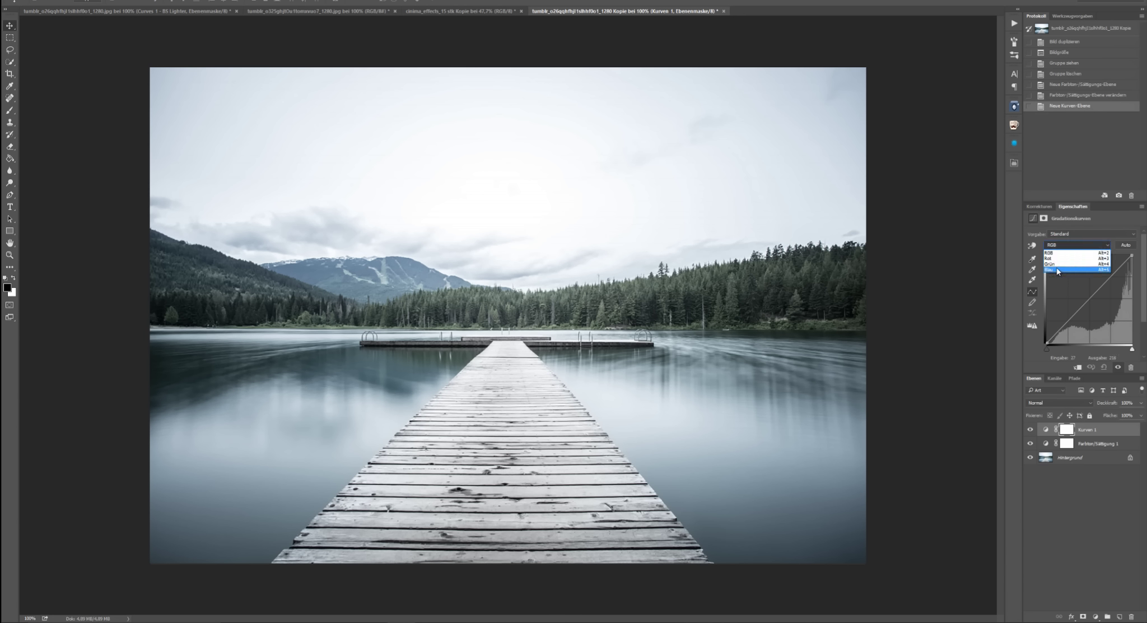
pyautogui.click(1058, 270)
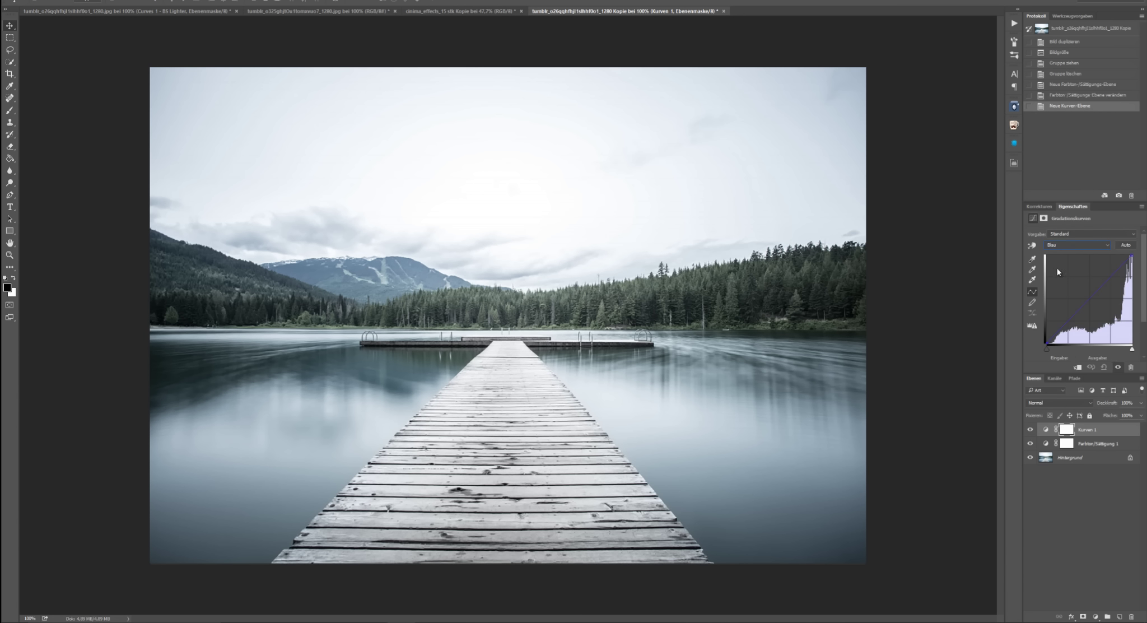
pyautogui.moveTo(1045, 344); pyautogui.dragTo(1046, 339)
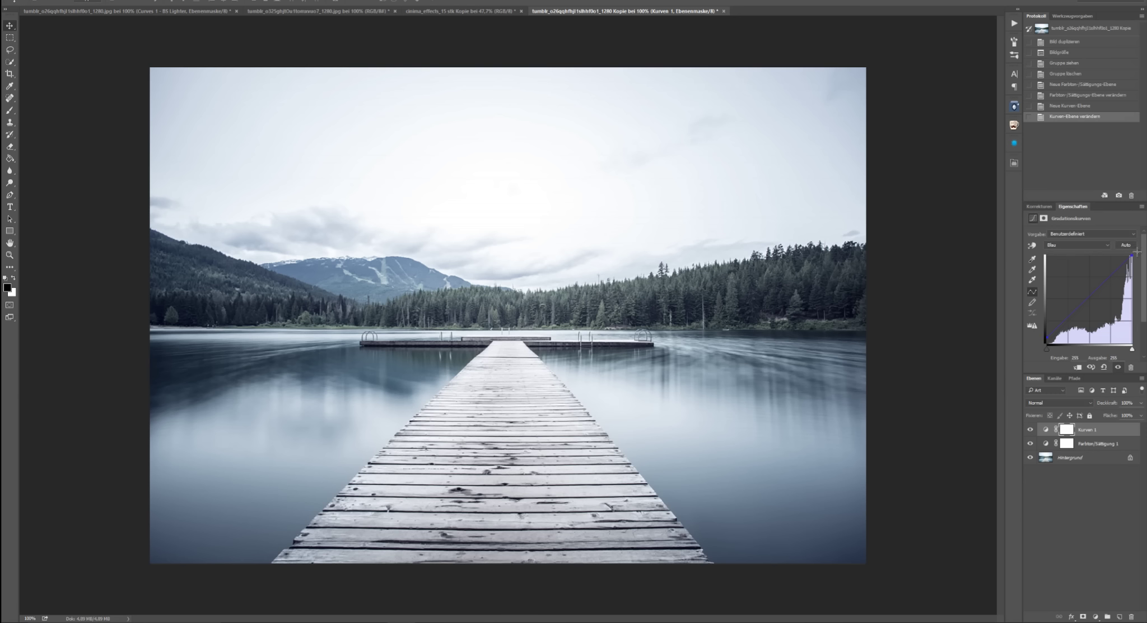
pyautogui.moveTo(1132, 256); pyautogui.dragTo(1140, 268)
# Raise the Curves Grün channel's black point to 9.
pyautogui.click(1058, 244)
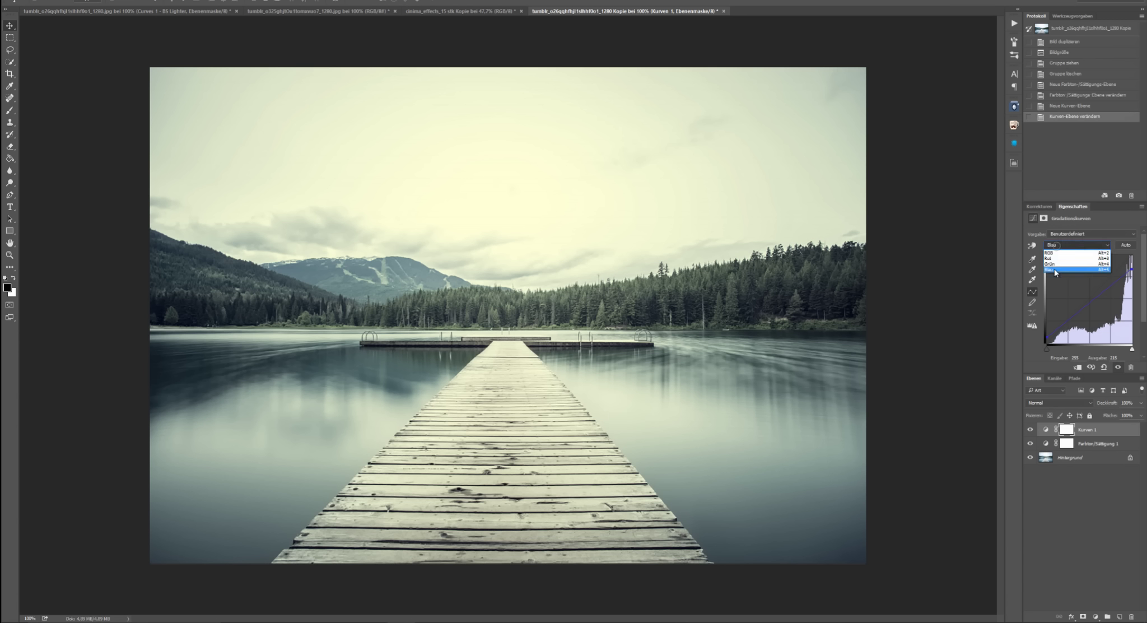
pyautogui.click(1051, 265)
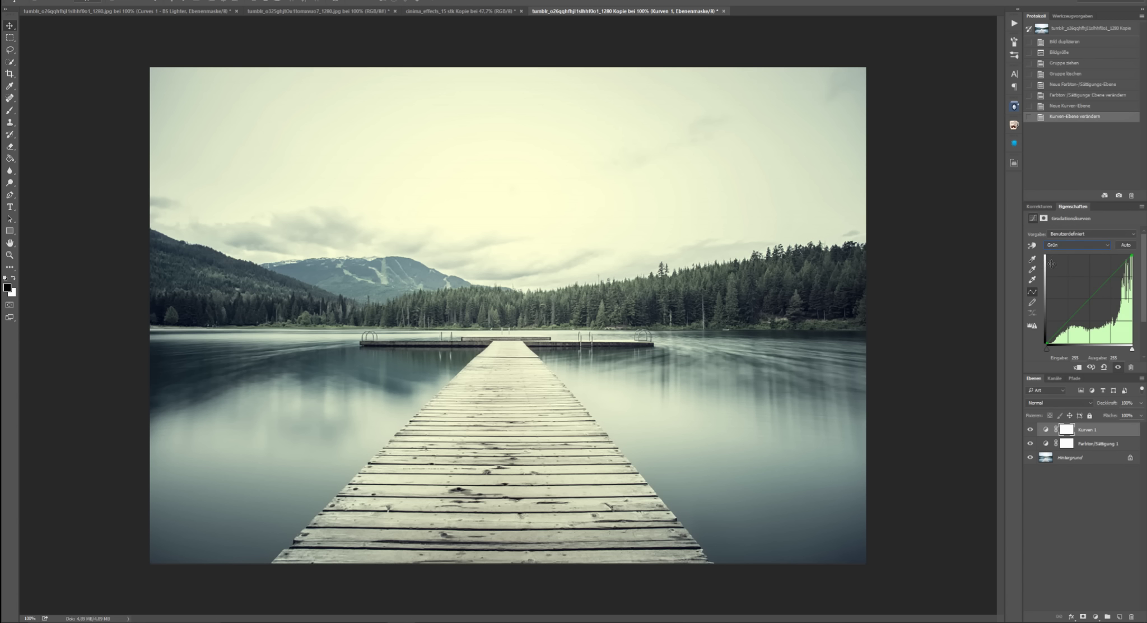
pyautogui.moveTo(1046, 344); pyautogui.dragTo(1043, 341)
# Raise the Rot channel's black point to 19, pull its white point in, and add midtone points.
pyautogui.click(1061, 243)
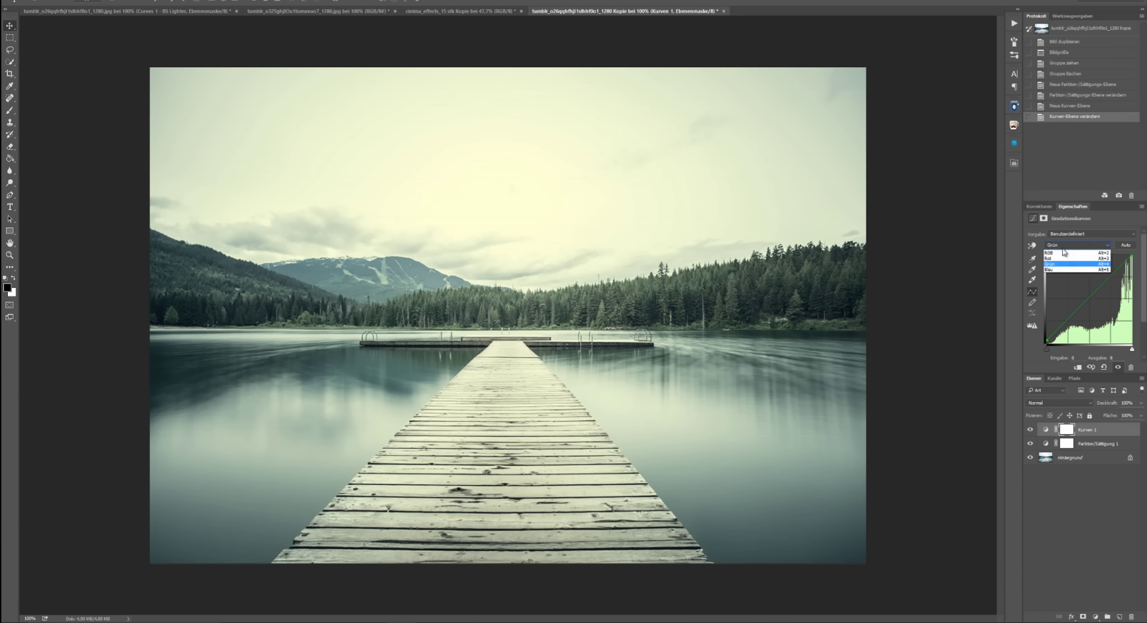
pyautogui.click(1060, 256)
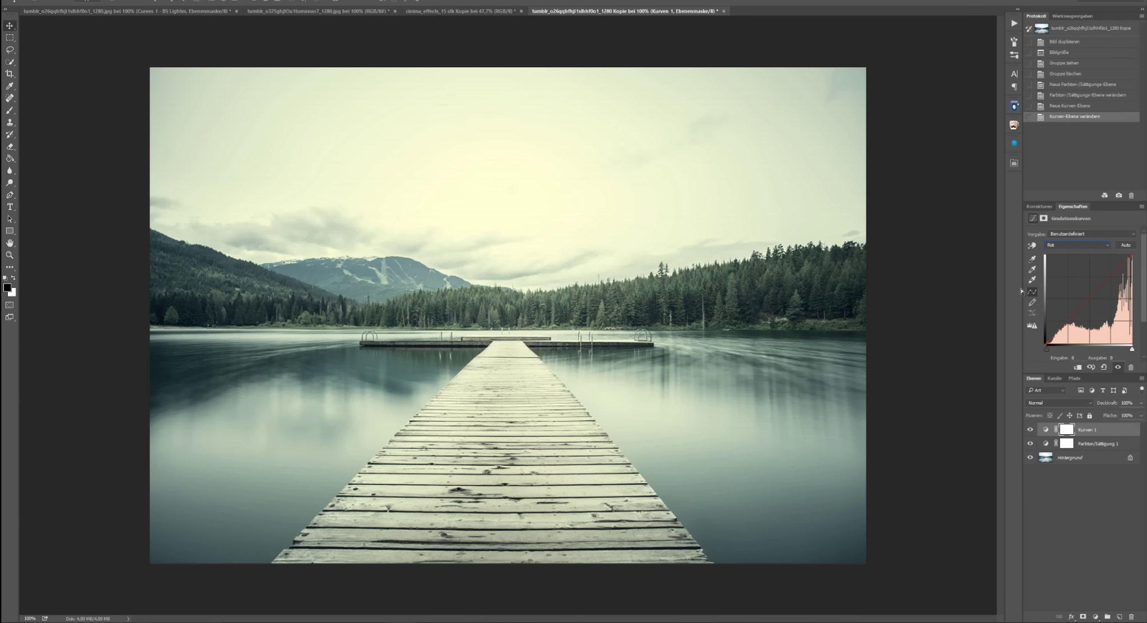
pyautogui.moveTo(1046, 343); pyautogui.dragTo(1044, 327)
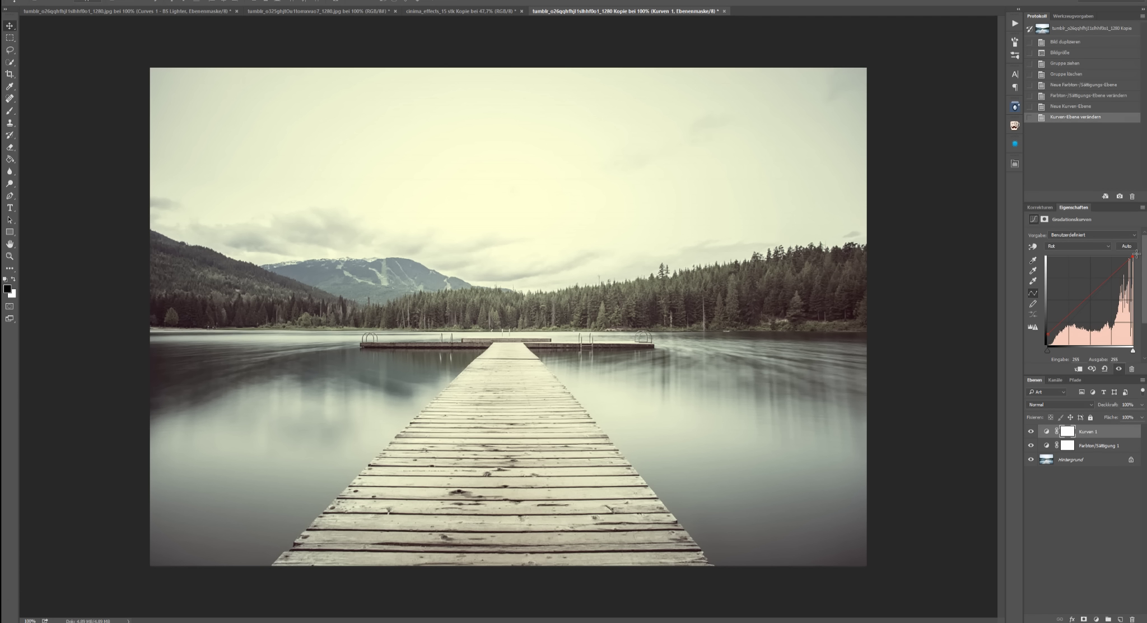
pyautogui.moveTo(1133, 247); pyautogui.dragTo(1130, 246)
pyautogui.moveTo(1130, 252); pyautogui.dragTo(1108, 285)
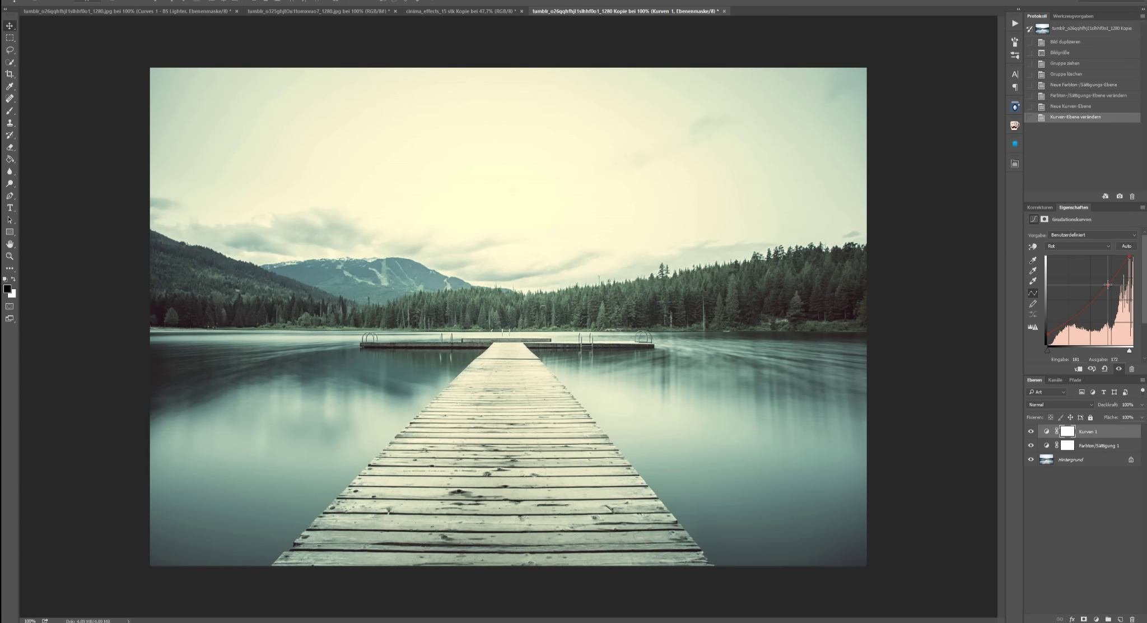
pyautogui.moveTo(1108, 284); pyautogui.dragTo(1106, 284)
pyautogui.click(1077, 312)
pyautogui.click(1055, 245)
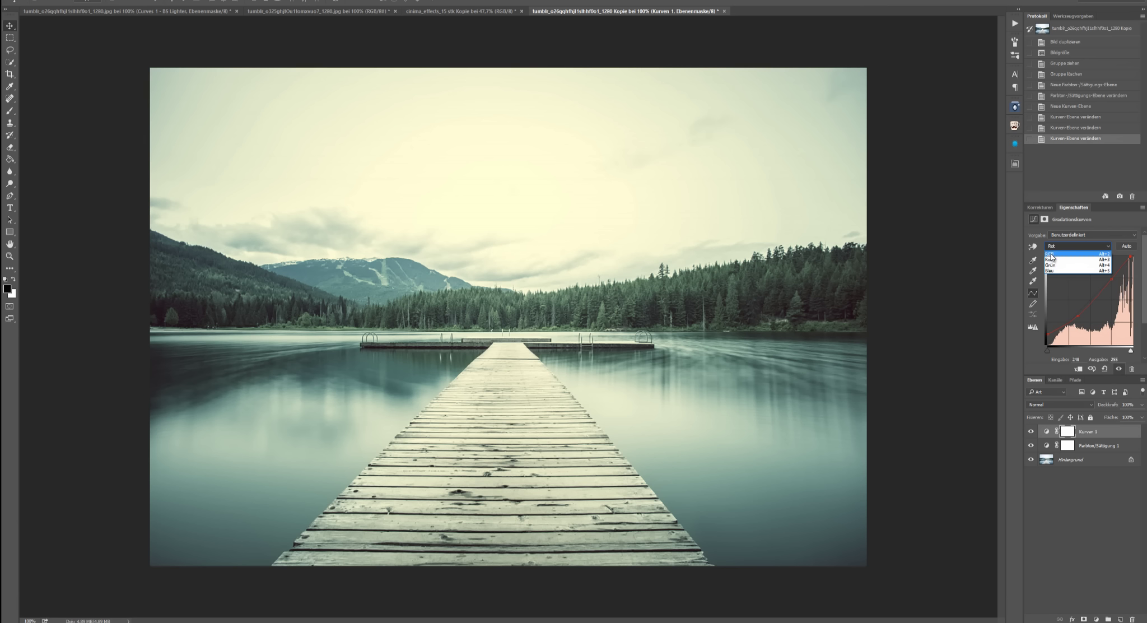
# Shape the RGB curve into a gentle S: midtone and shadow points, black point in, white point lowered.
pyautogui.click(1052, 255)
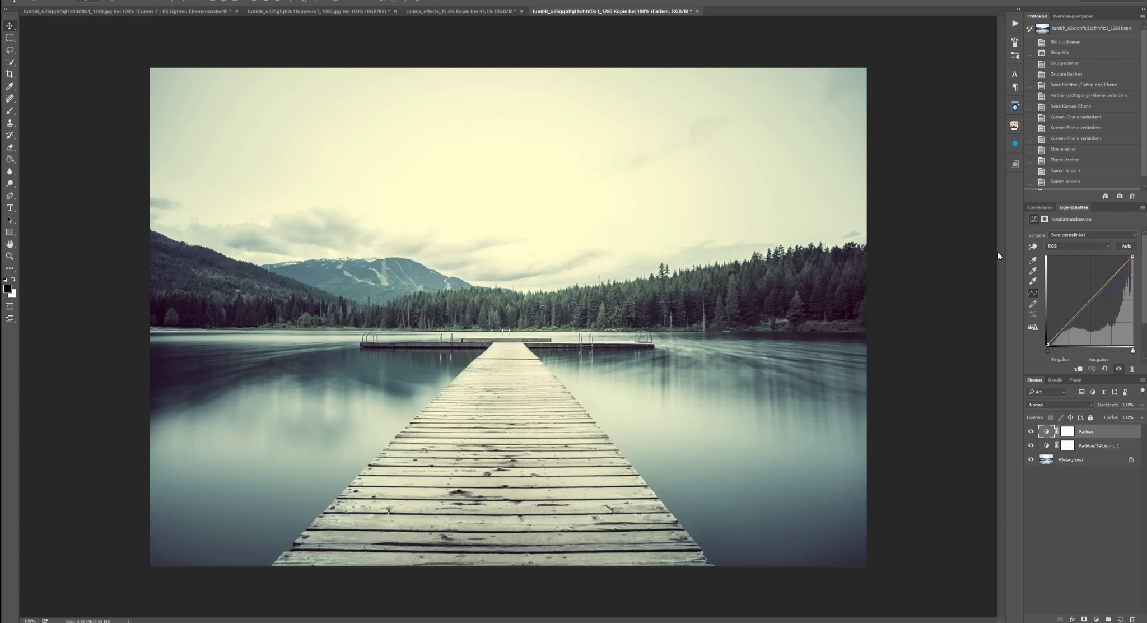
pyautogui.click(1103, 285)
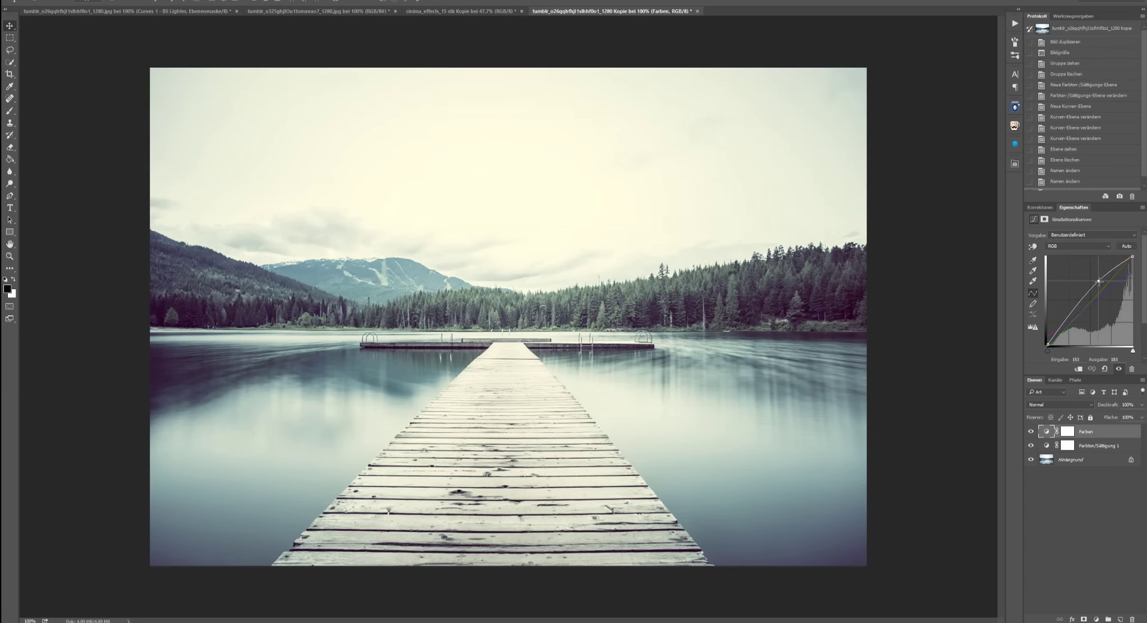
pyautogui.moveTo(1103, 285); pyautogui.dragTo(1102, 285)
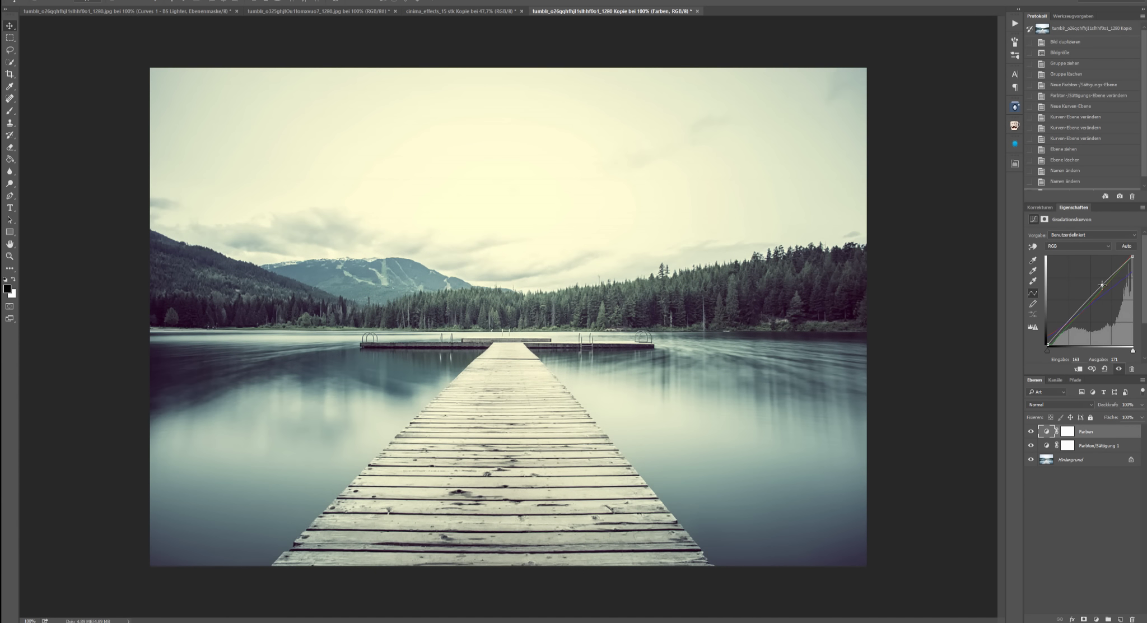
pyautogui.click(1067, 324)
pyautogui.click(1048, 342)
pyautogui.moveTo(1048, 342); pyautogui.dragTo(1051, 343)
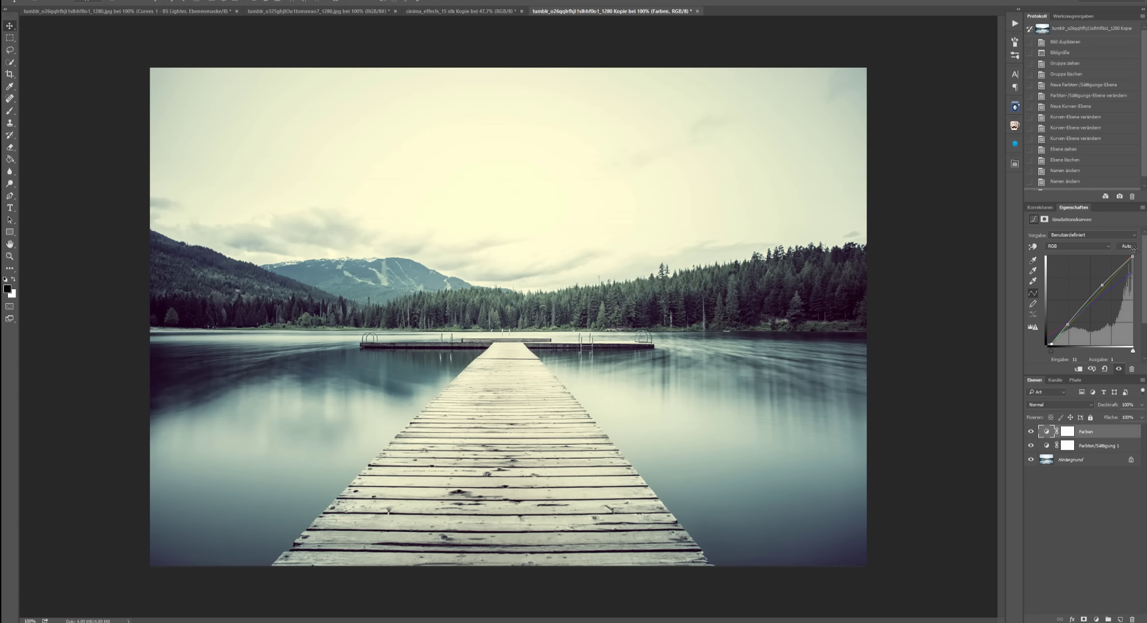
pyautogui.moveTo(1133, 258); pyautogui.dragTo(1132, 263)
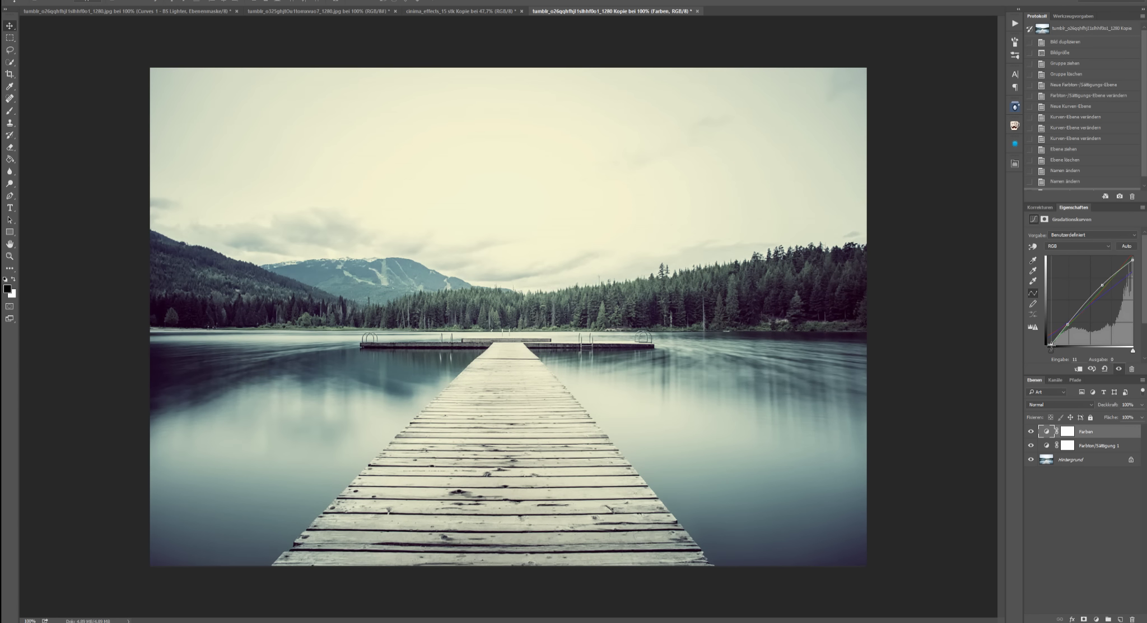
pyautogui.moveTo(1051, 344); pyautogui.dragTo(1050, 344)
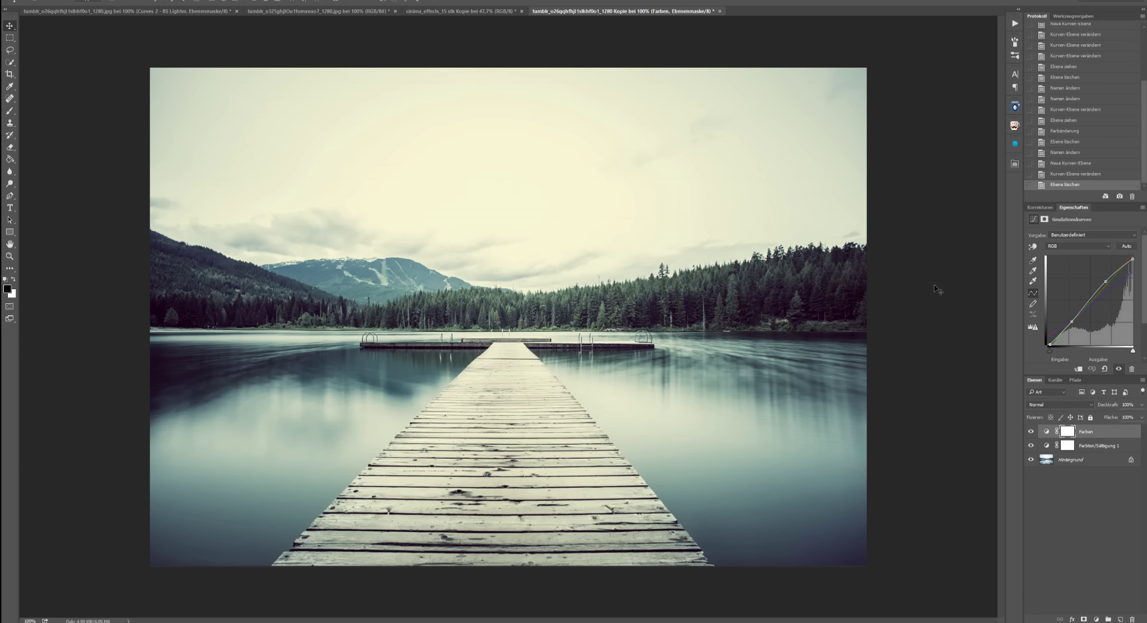
# Add the Kurven 1 Curves layer with a midtone point at input 138, output 123.
pyautogui.click(1038, 207)
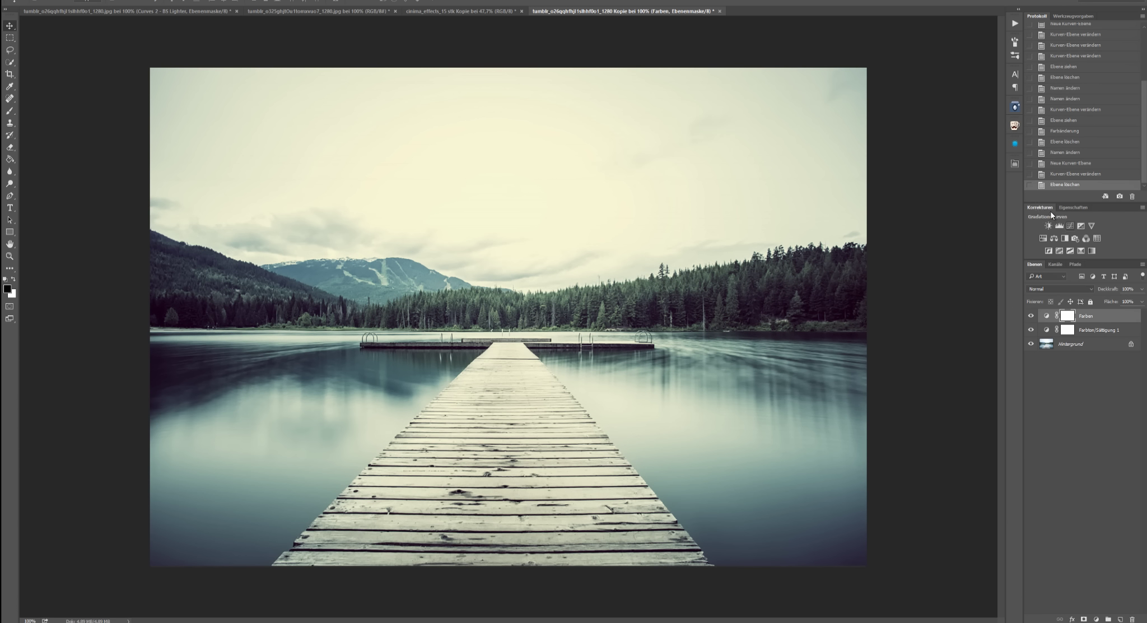
pyautogui.click(1070, 225)
pyautogui.moveTo(1093, 297); pyautogui.dragTo(1094, 303)
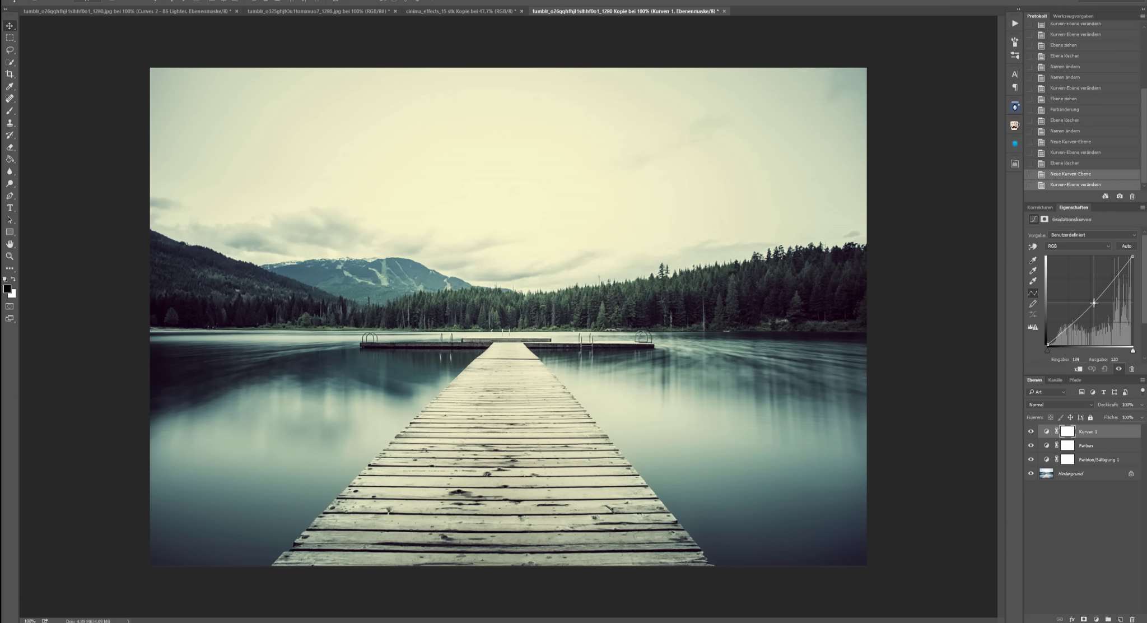
pyautogui.click(1040, 207)
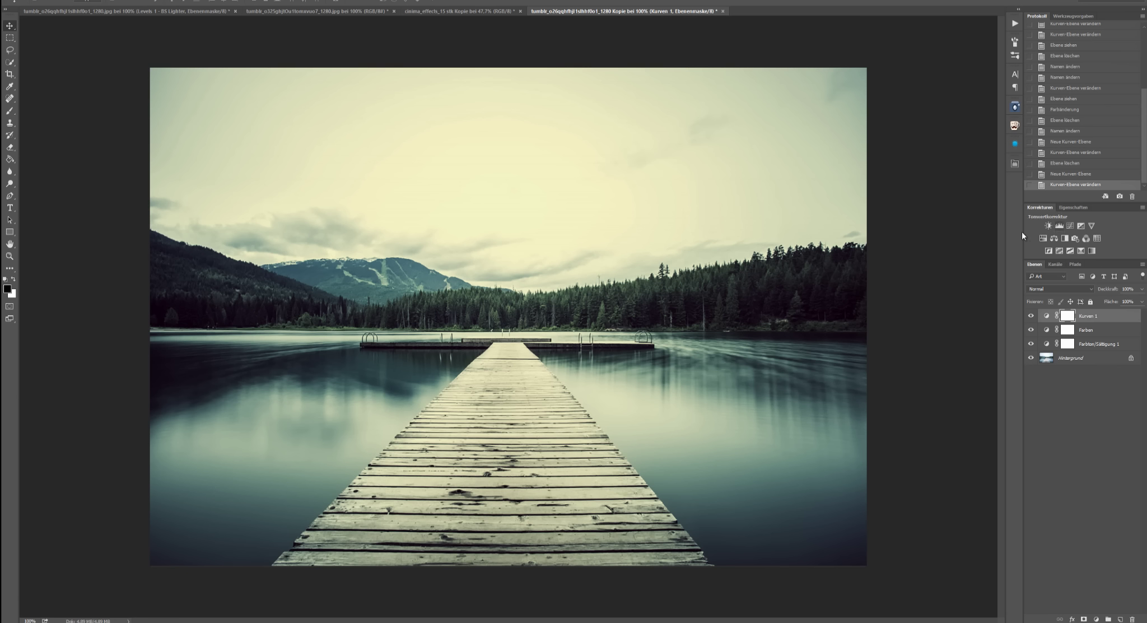
# Add a Levels layer with the white point near 244 and midtones near 1.3–1.4.
pyautogui.click(1059, 225)
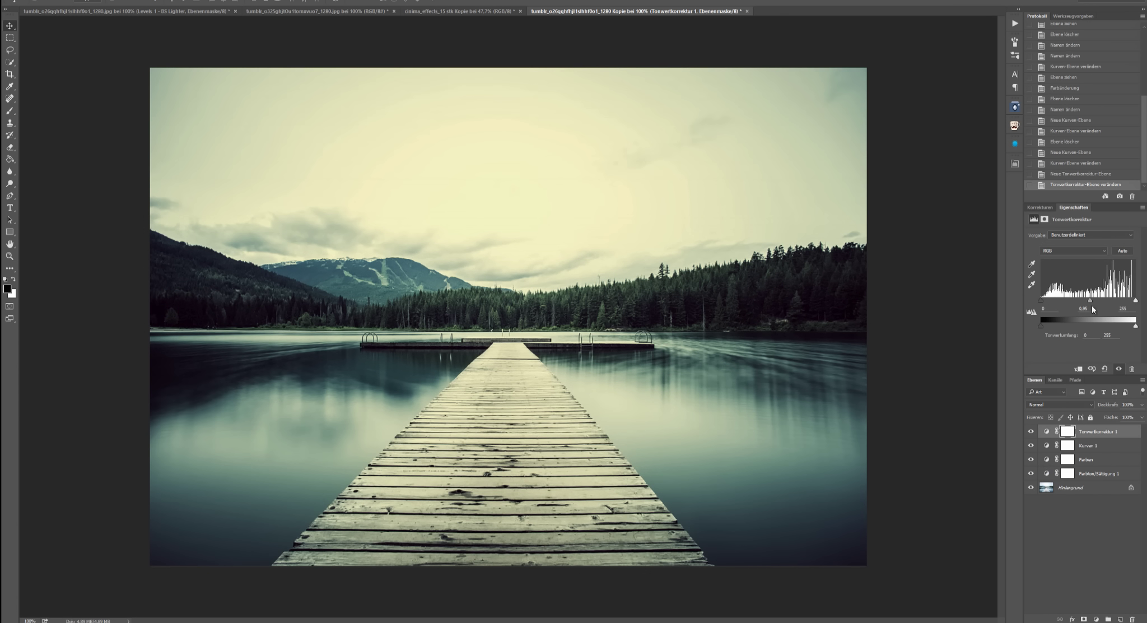
pyautogui.moveTo(1090, 301); pyautogui.dragTo(1079, 302)
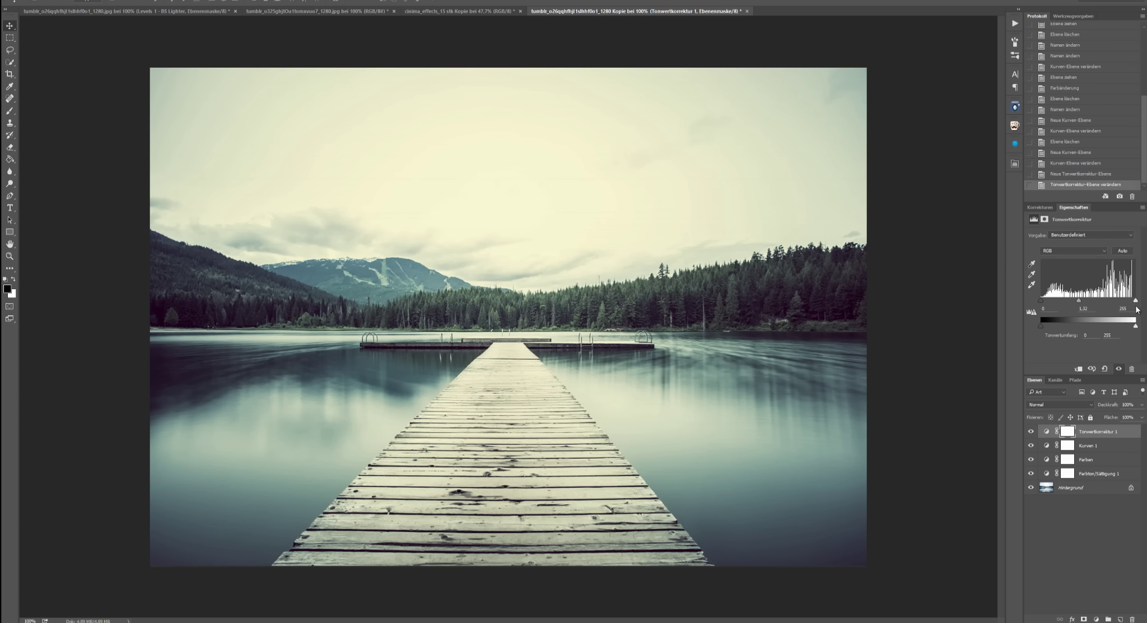
pyautogui.moveTo(1135, 301); pyautogui.dragTo(1131, 309)
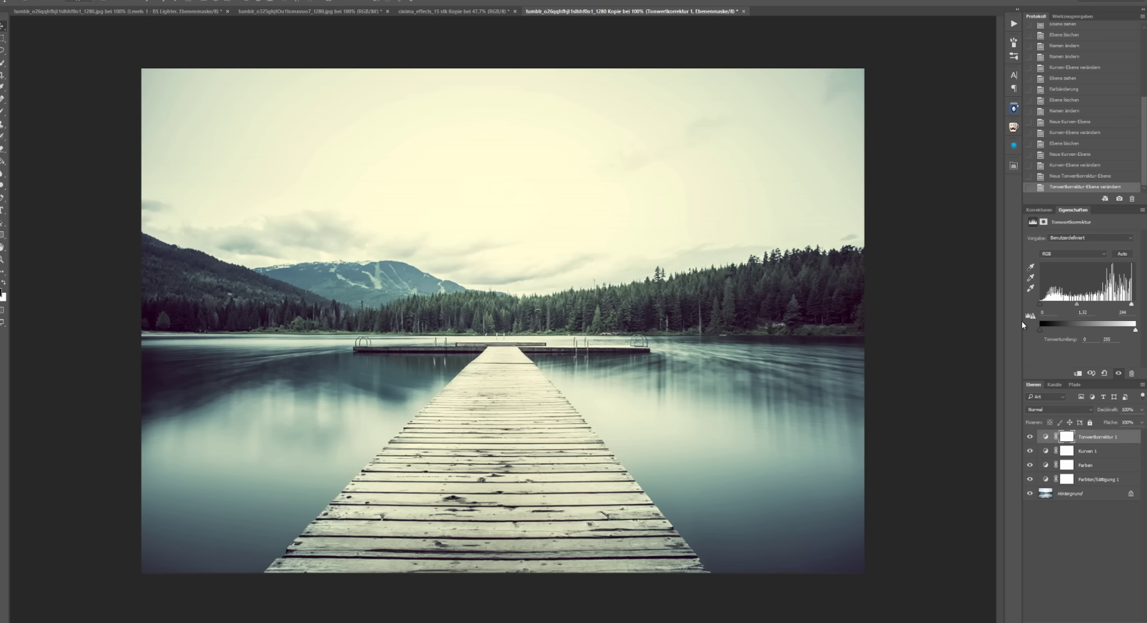
pyautogui.moveTo(1040, 304); pyautogui.dragTo(1045, 308)
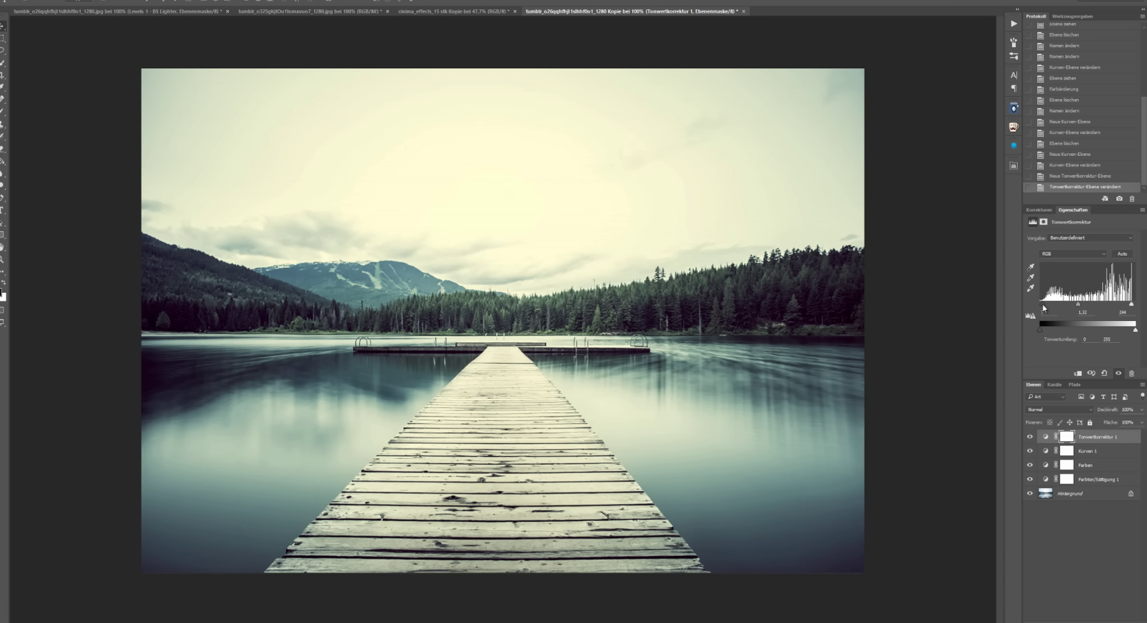
pyautogui.moveTo(1078, 304); pyautogui.dragTo(1079, 305)
# Group the four adjustment layers into Gruppe 1 and switch its visibility back on.
pyautogui.keyDown('shift'); pyautogui.click(1095, 480); pyautogui.keyUp('shift')
pyautogui.moveTo(1098, 479); pyautogui.dragTo(1114, 595)
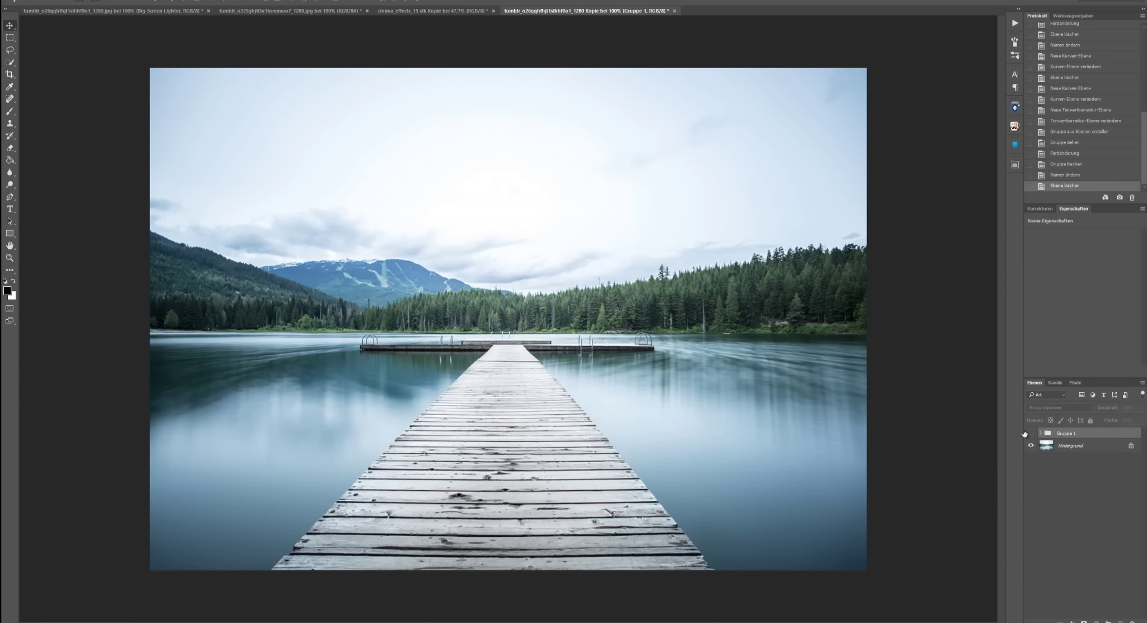
pyautogui.click(1030, 433)
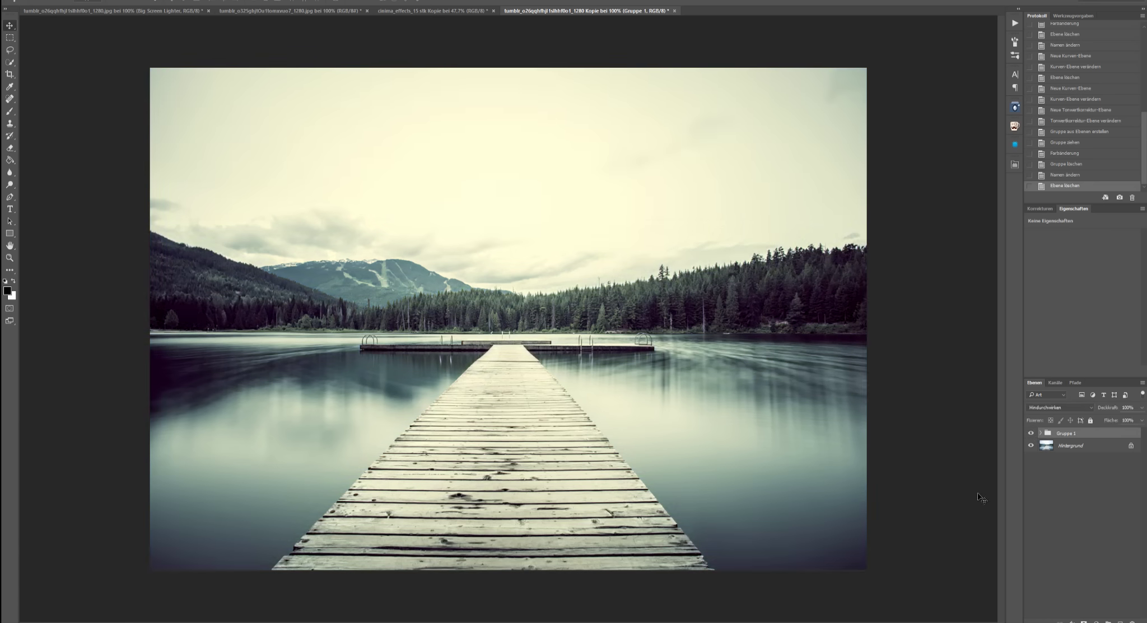